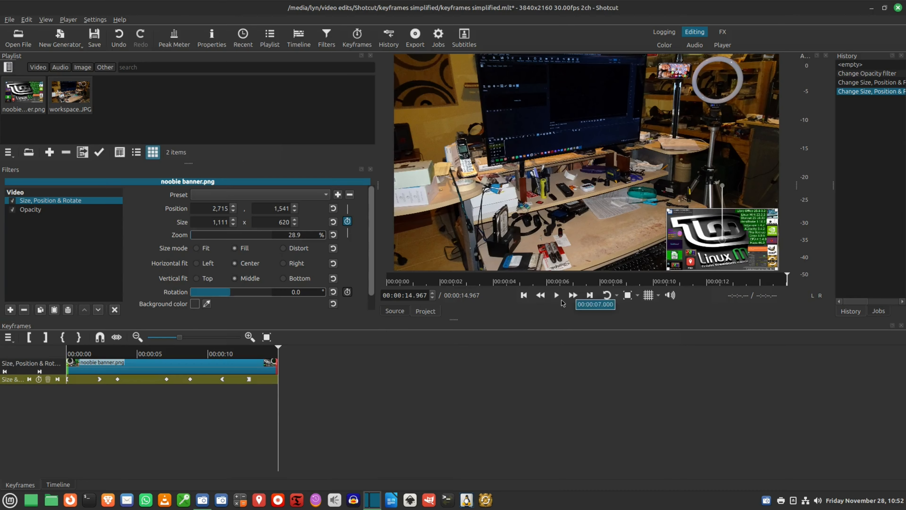
# - Play the banner animation from the start of the project with no filter selected
pyautogui.click(525, 299)
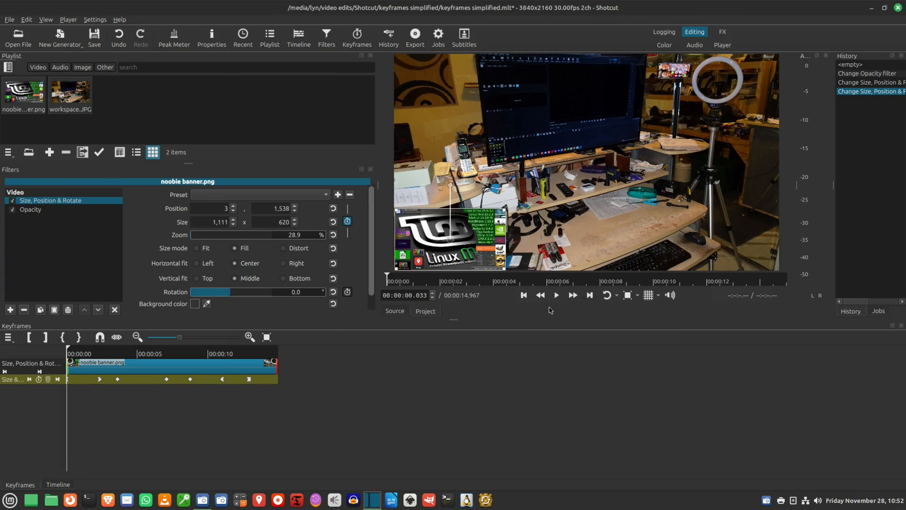
pyautogui.click(114, 310)
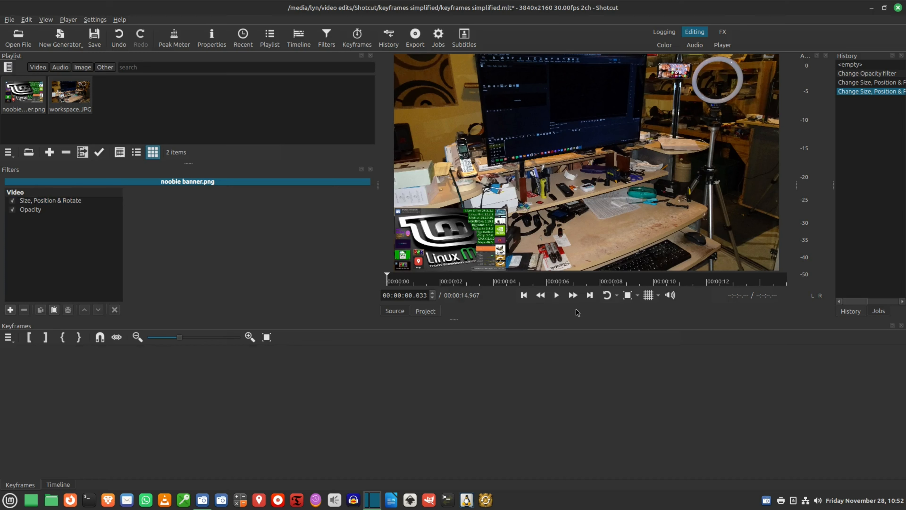
pyautogui.click(557, 295)
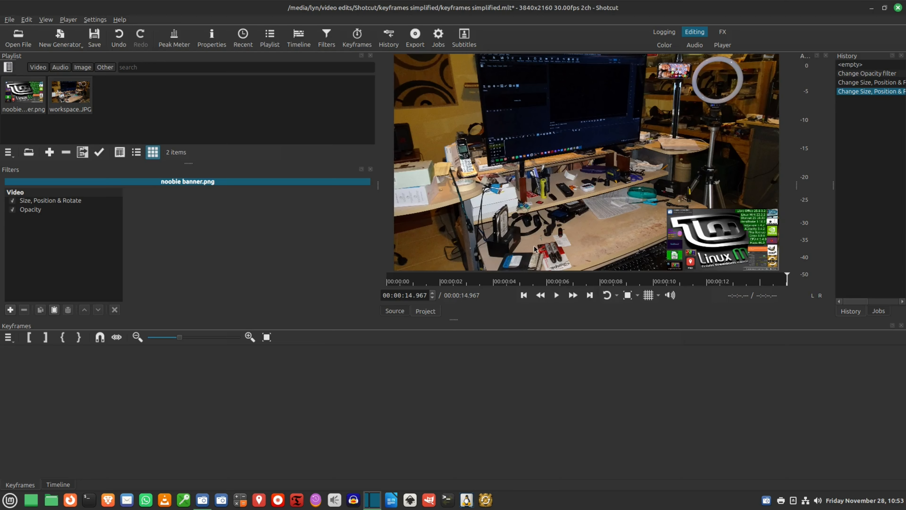
# - Review the noobie banner.png clip on track V2, its applied filters, and the keyframes of its Size, Position & Rotate filter
pyautogui.click(58, 484)
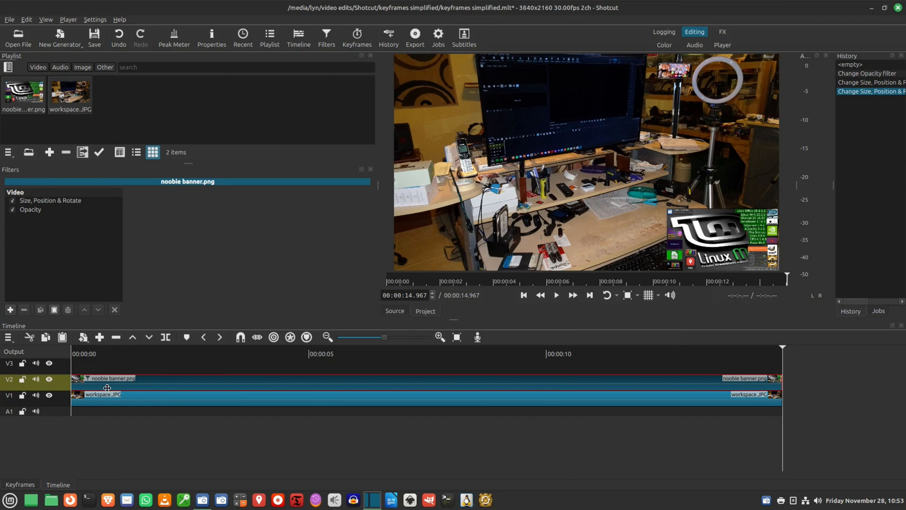
pyautogui.click(31, 213)
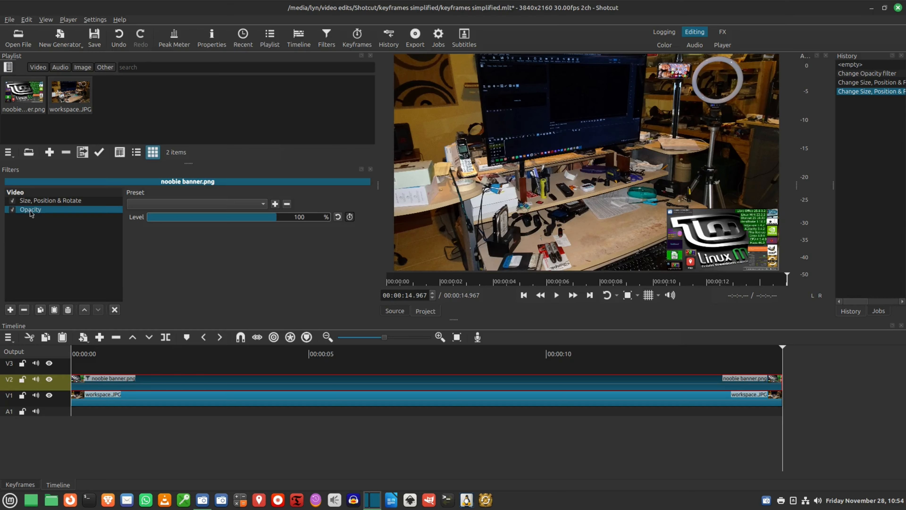
pyautogui.click(112, 309)
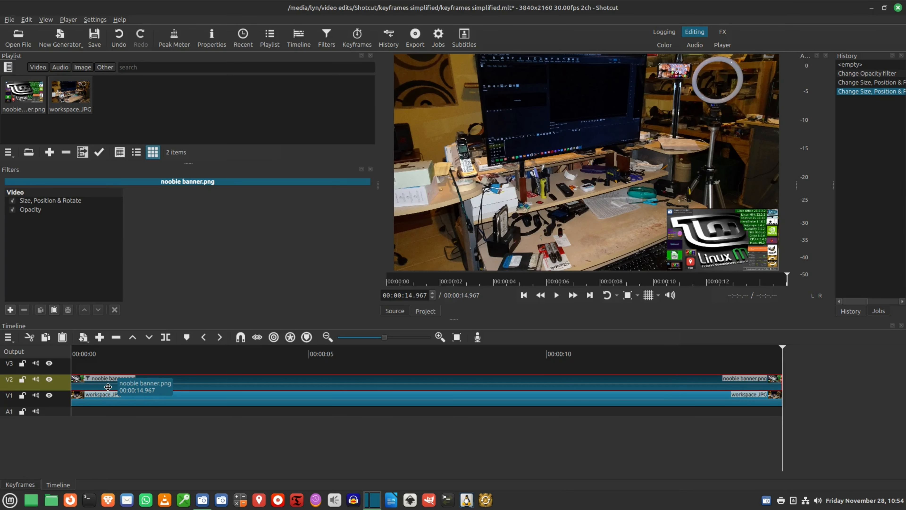
pyautogui.click(25, 486)
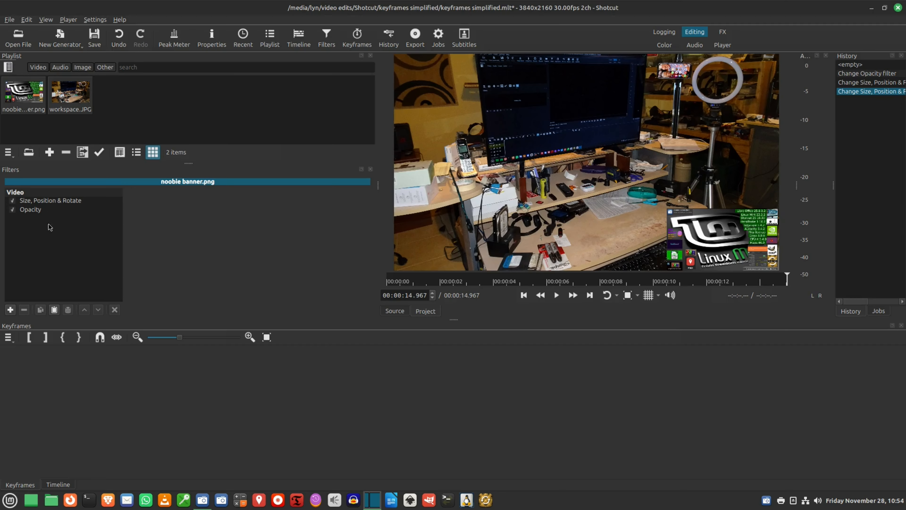
pyautogui.click(50, 201)
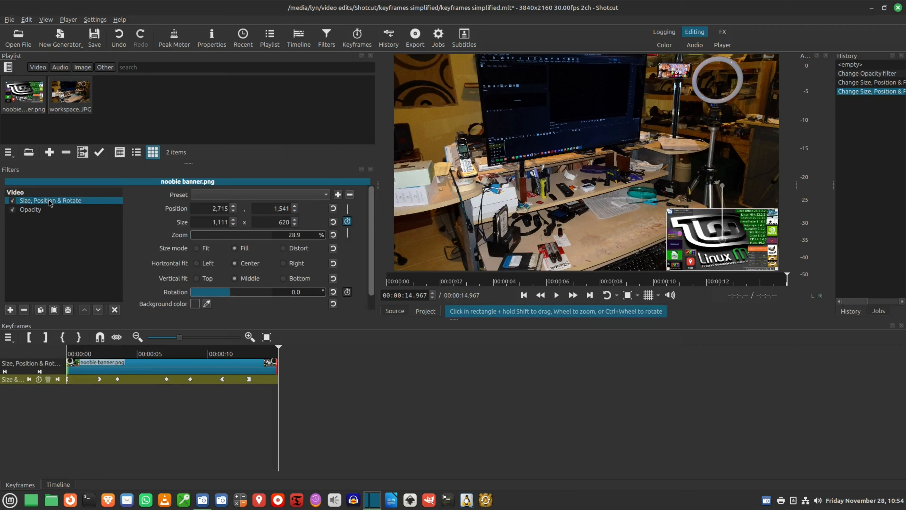
# - Examine the Opacity filter's keyframes at several points around its start and along its opening transition
pyautogui.click(35, 211)
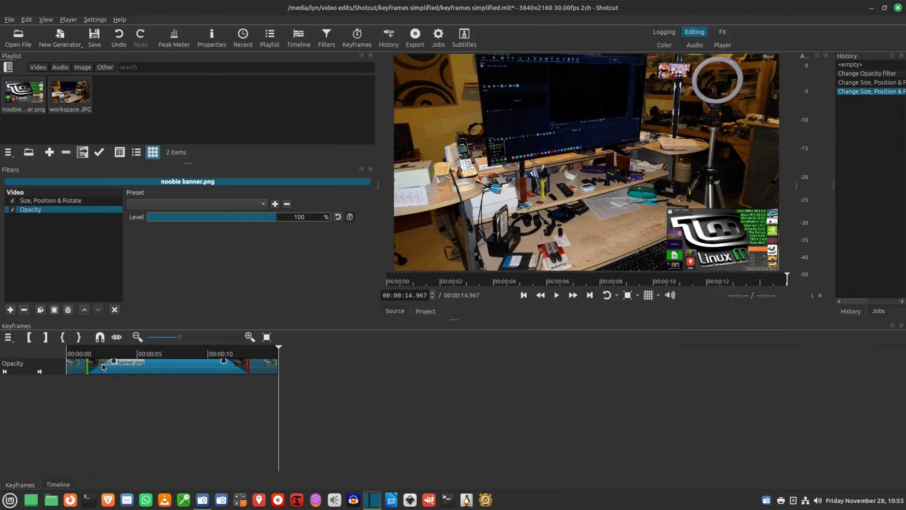
pyautogui.click(88, 353)
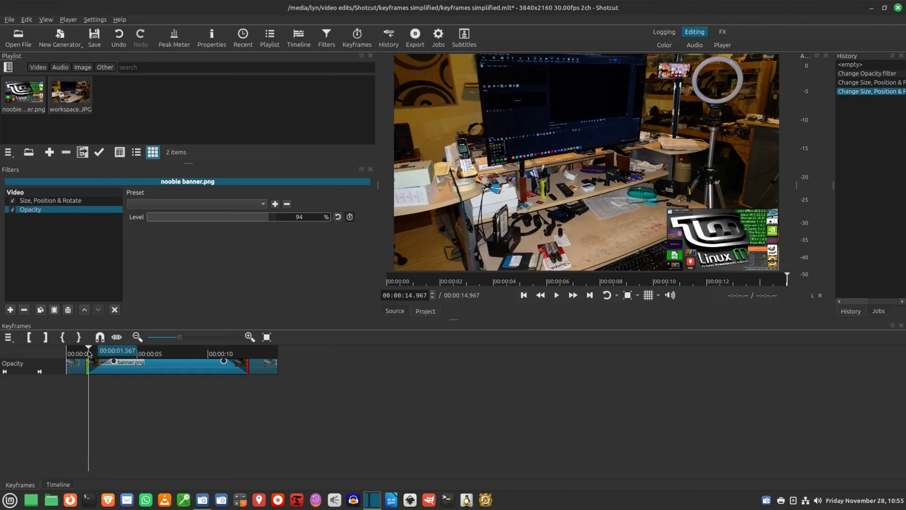
pyautogui.click(81, 354)
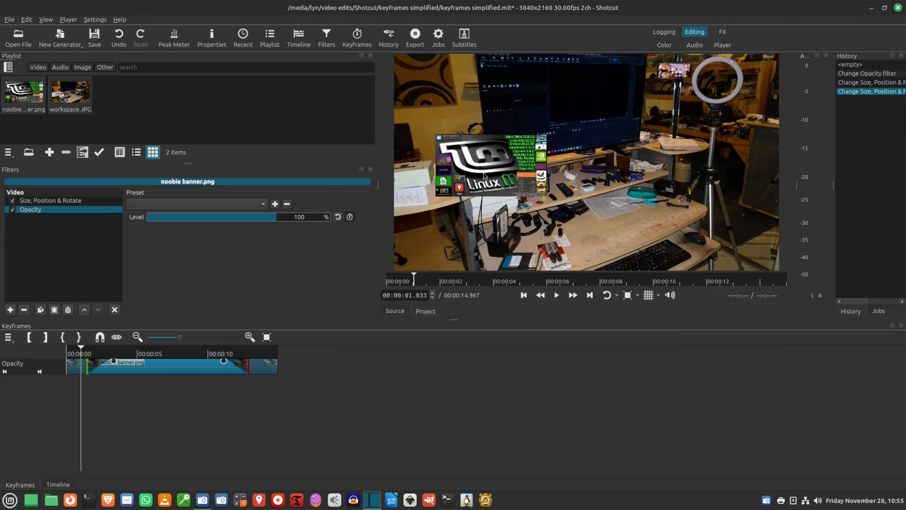
pyautogui.click(100, 354)
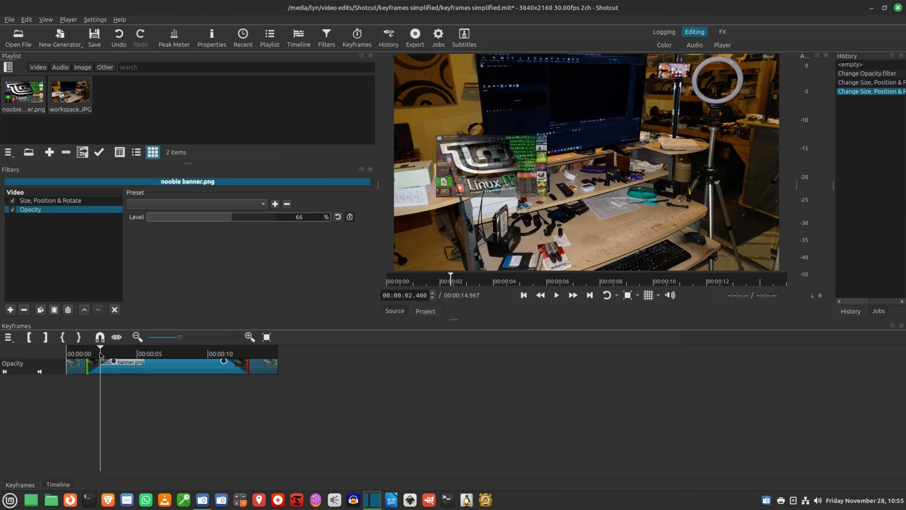
# - Try an almost instant opening transition on the Opacity filter, preview it from about 1 second, and lengthen the transition again
pyautogui.moveTo(109, 363); pyautogui.dragTo(80, 362)
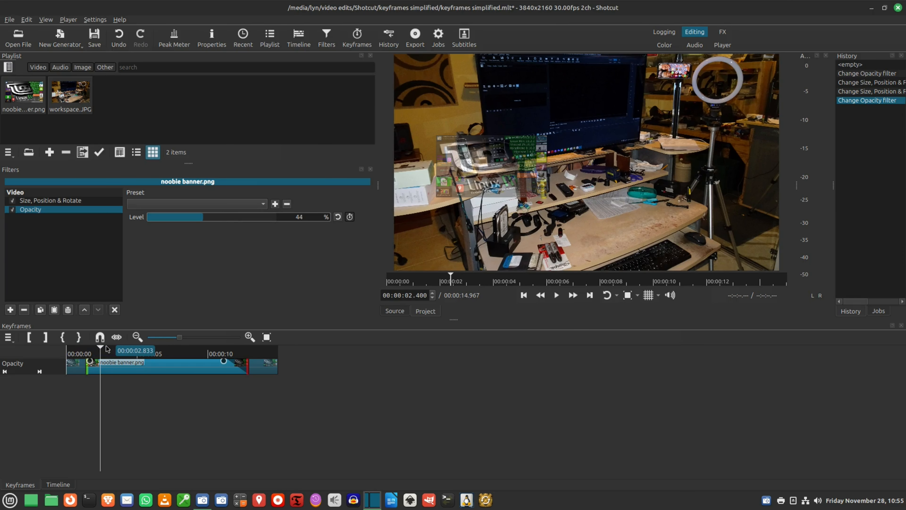
pyautogui.click(81, 354)
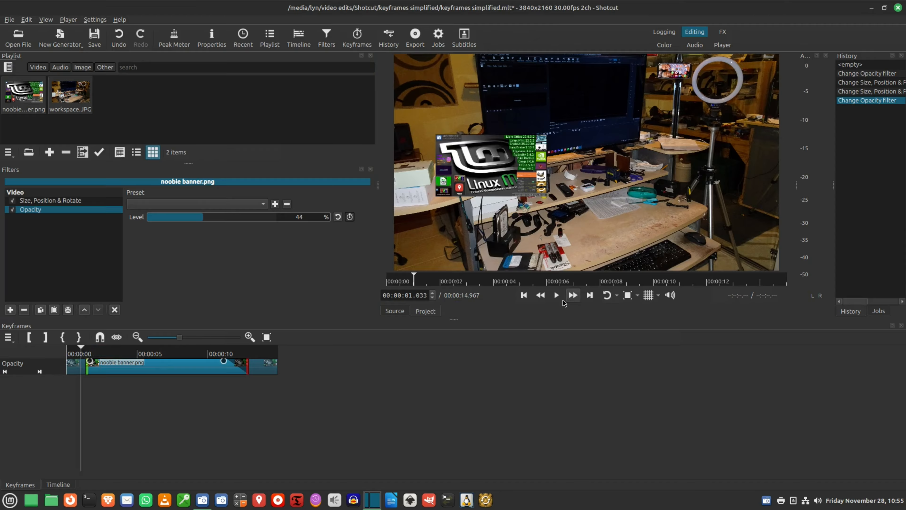
pyautogui.click(555, 295)
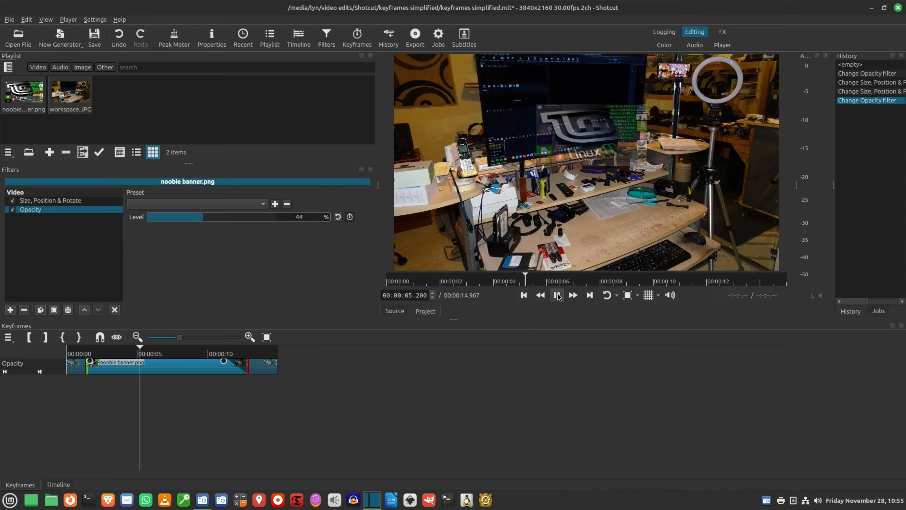
pyautogui.click(557, 295)
pyautogui.click(524, 295)
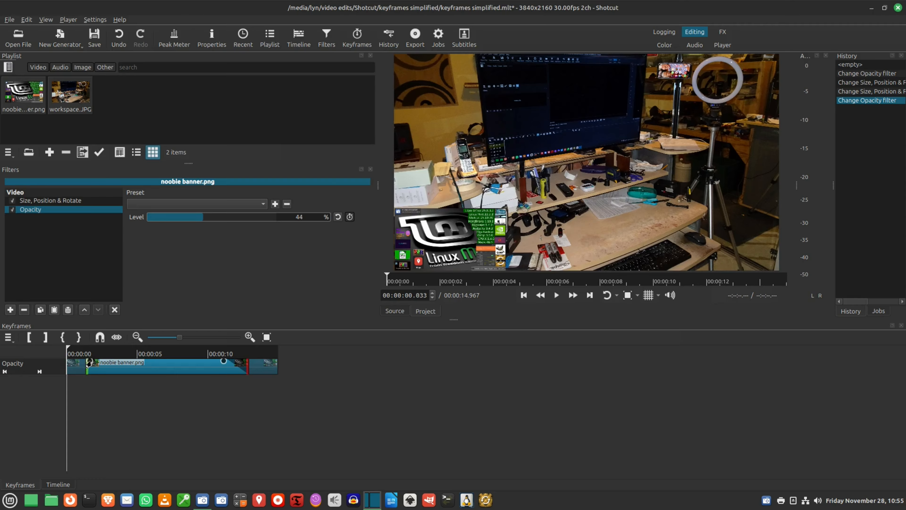
pyautogui.moveTo(86, 363); pyautogui.dragTo(124, 363)
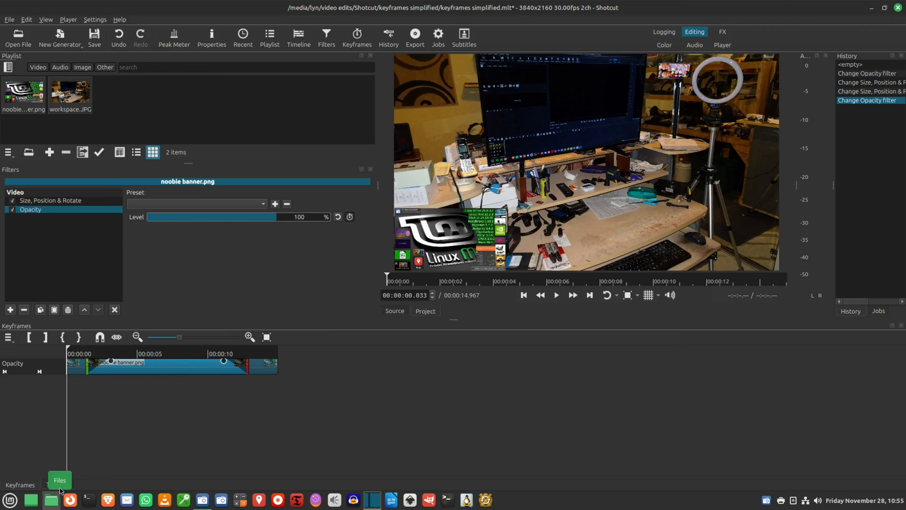
# - Set the background color of the banner's Size, Position & Rotate filter to orange #ff5500
pyautogui.click(58, 484)
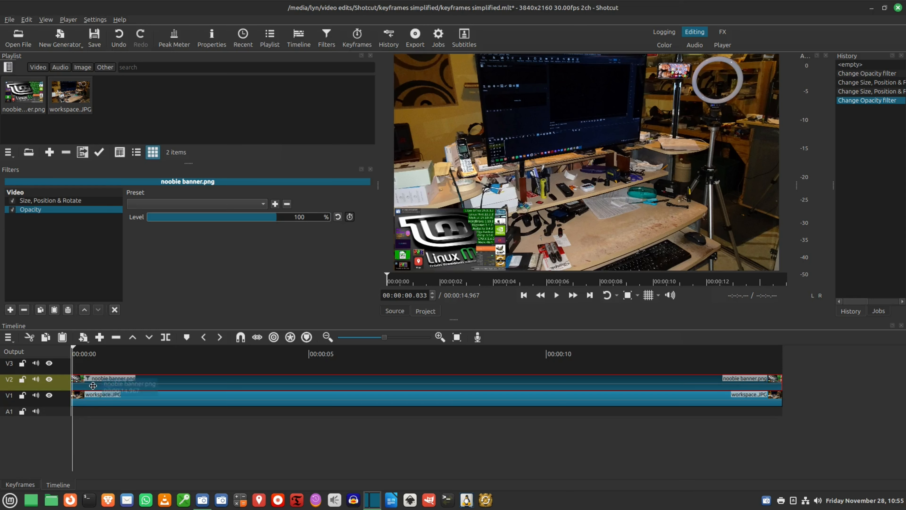
pyautogui.click(45, 202)
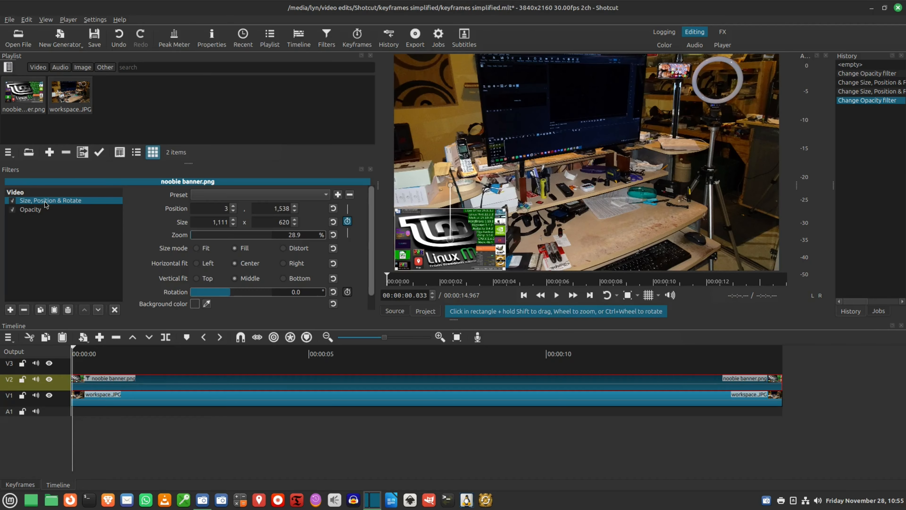
pyautogui.click(195, 304)
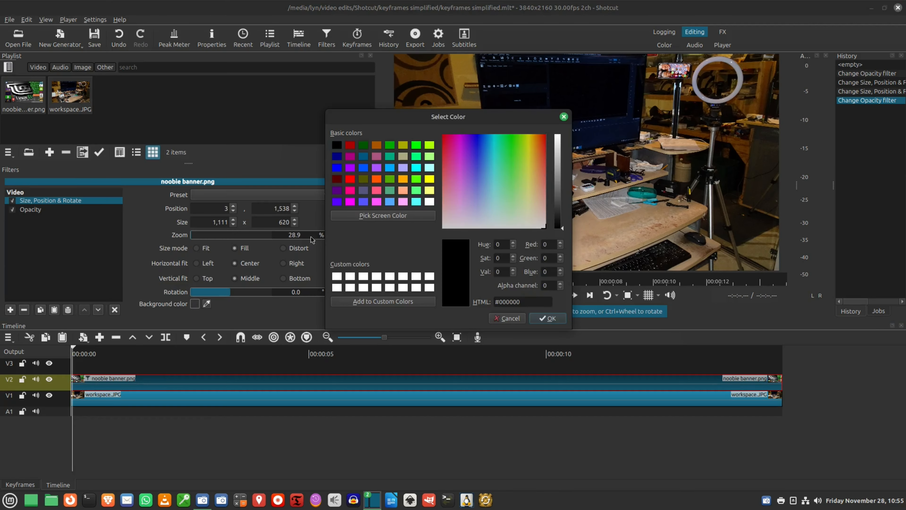
pyautogui.click(378, 180)
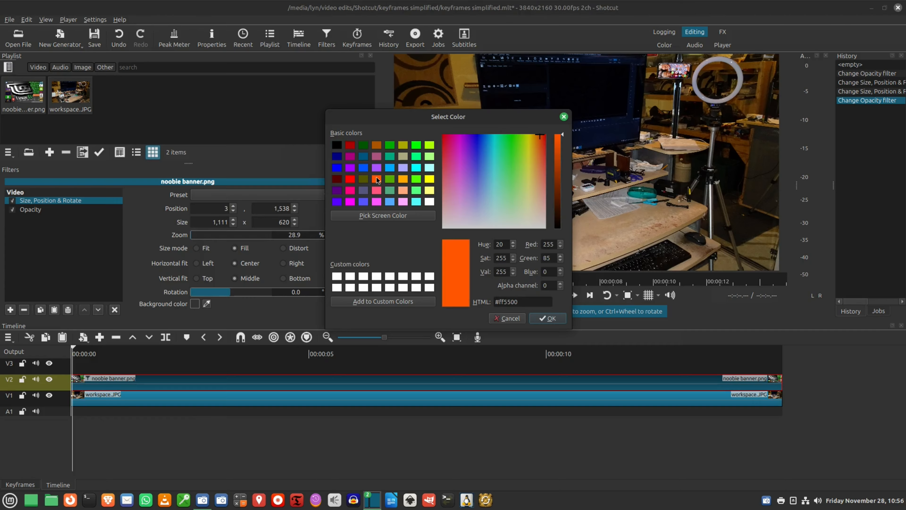
pyautogui.click(551, 318)
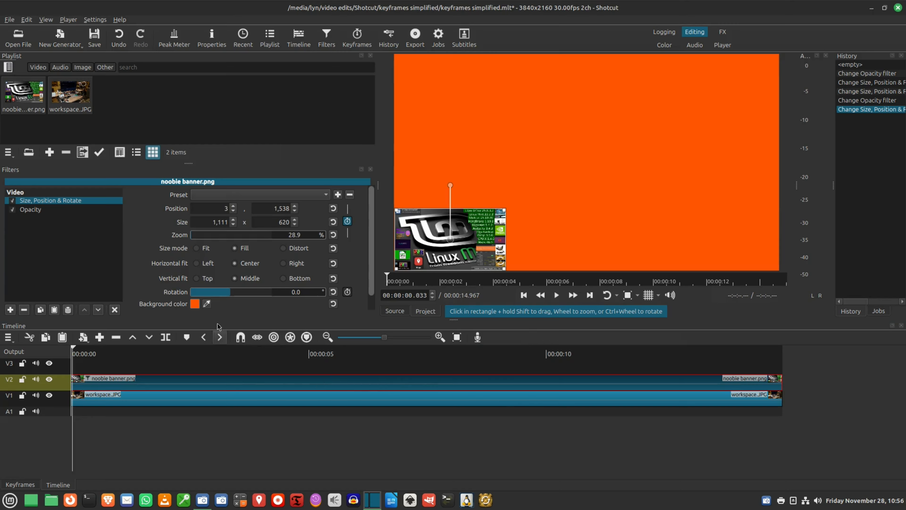
# - Play the project from the start with the Opacity filter's keyframes shown to review its effect on the orange background
pyautogui.click(12, 210)
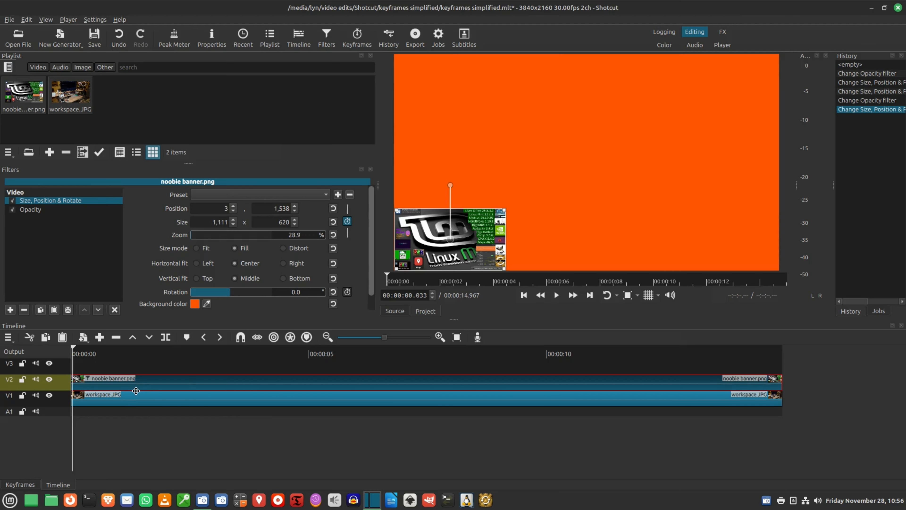
pyautogui.click(32, 211)
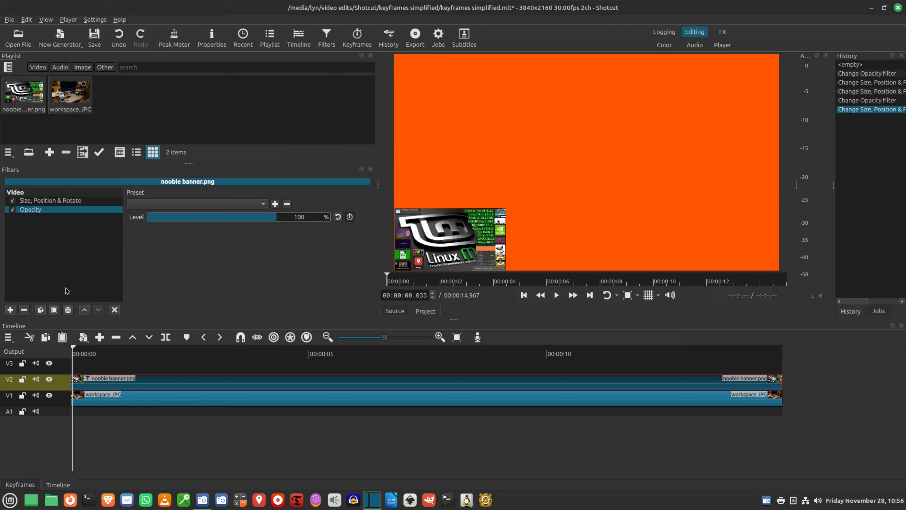
pyautogui.click(16, 486)
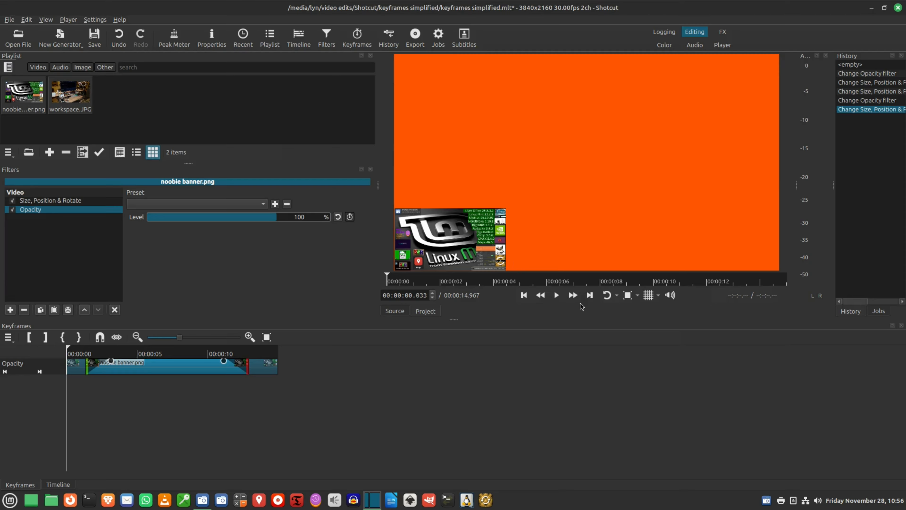
pyautogui.click(558, 299)
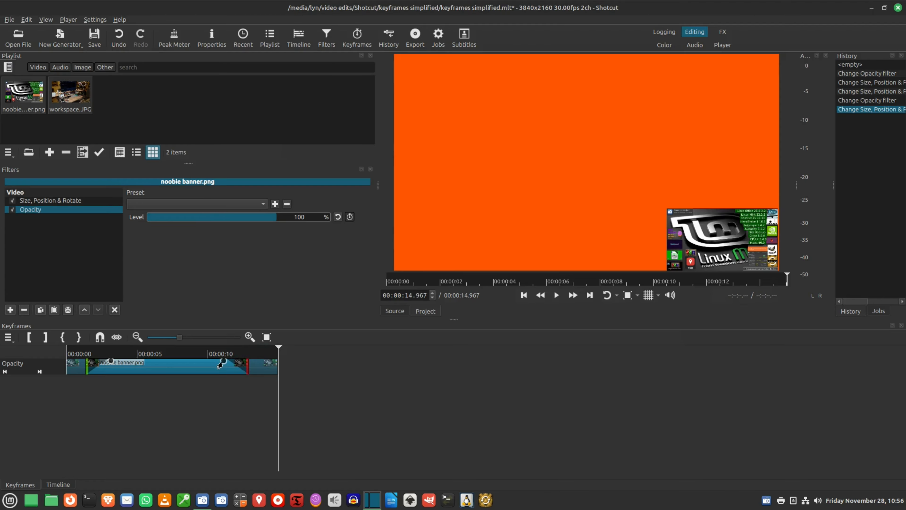
# - Move the Opacity filter's end point nearer to the clip's end and adjust the length of its closing transition
pyautogui.moveTo(220, 365); pyautogui.dragTo(253, 363)
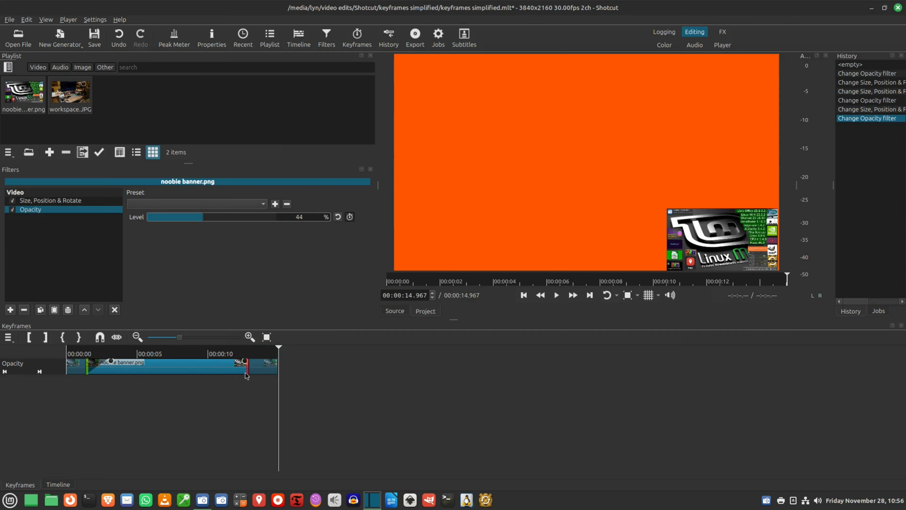
pyautogui.moveTo(250, 371); pyautogui.dragTo(262, 372)
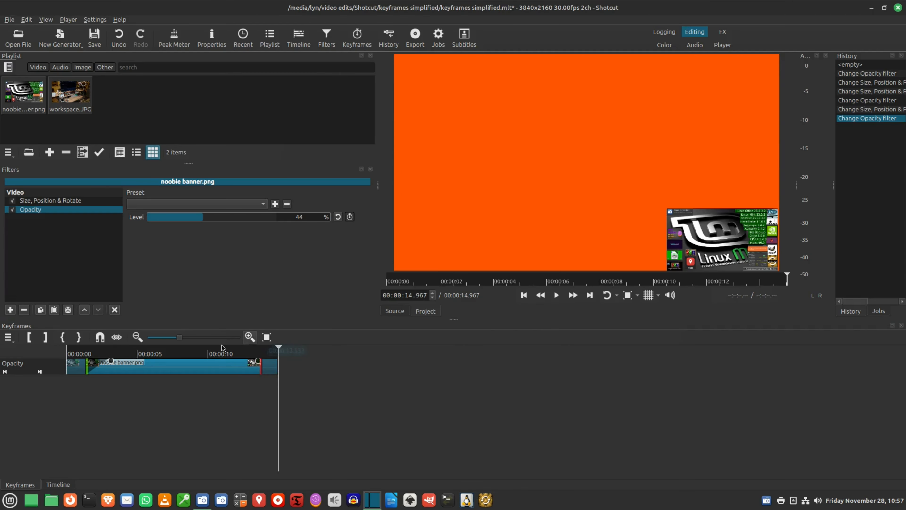
pyautogui.click(201, 353)
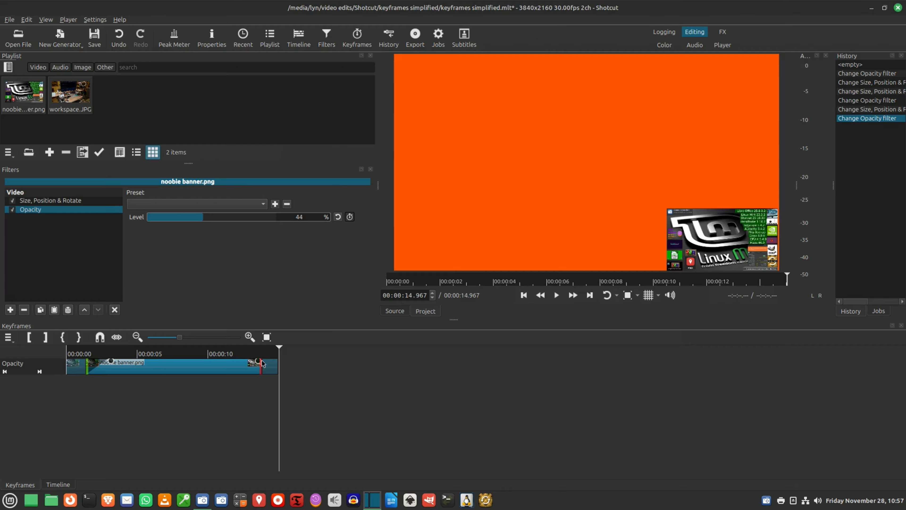
pyautogui.moveTo(254, 363); pyautogui.dragTo(242, 361)
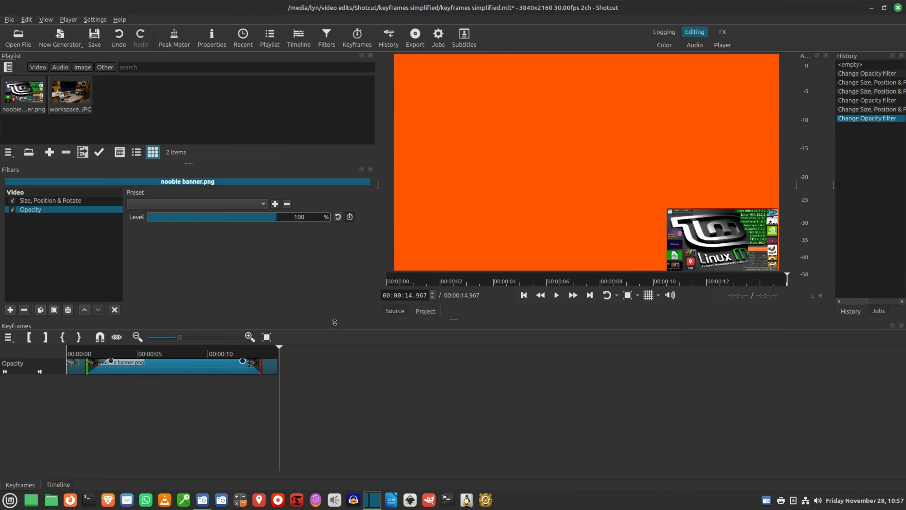
# - Set the banner's Opacity level to 30% at its middle section, check it there, then deselect the filter and return to the timeline
pyautogui.click(158, 355)
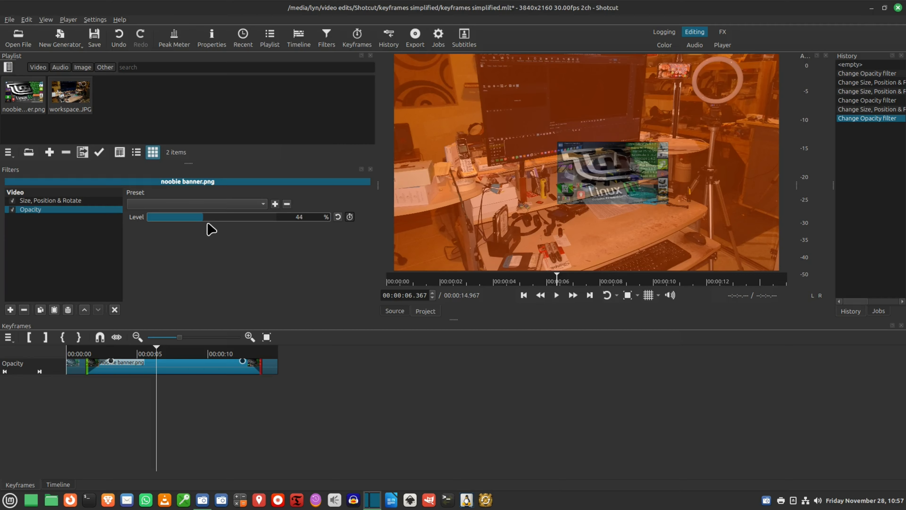
pyautogui.click(227, 218)
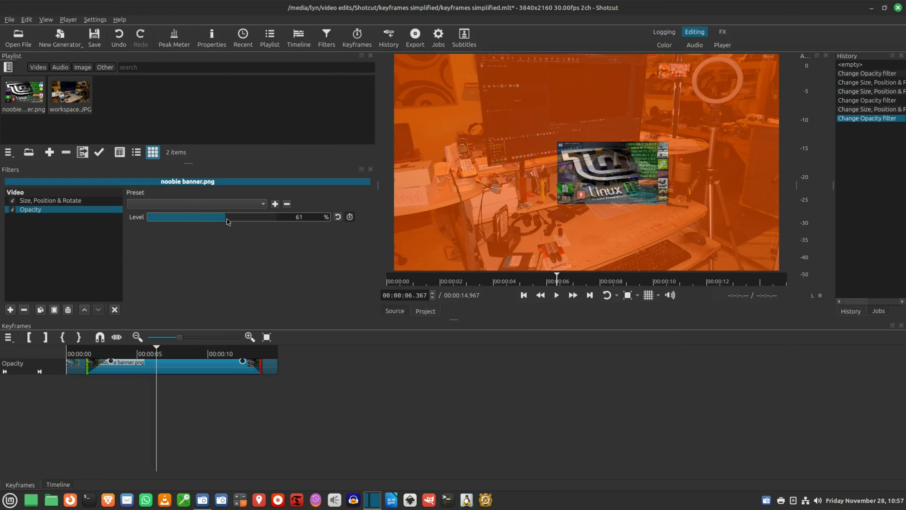
pyautogui.click(186, 218)
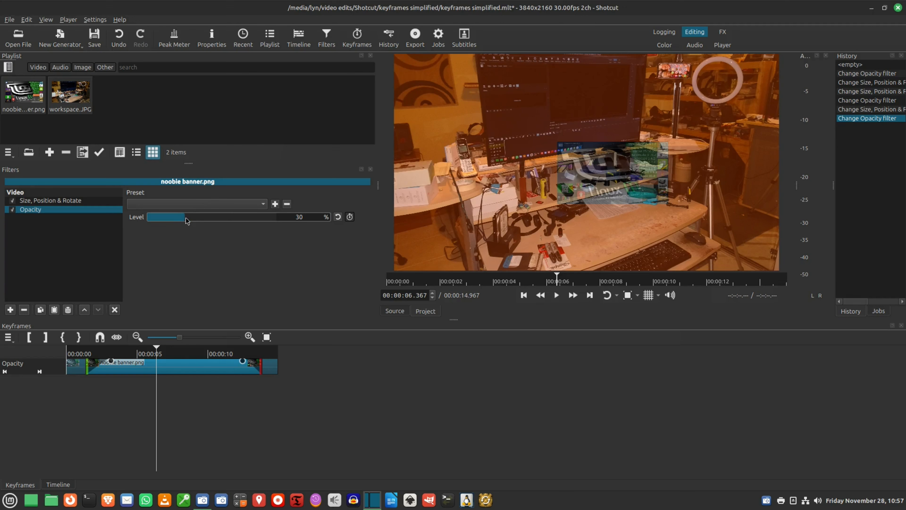
pyautogui.click(194, 352)
pyautogui.click(163, 352)
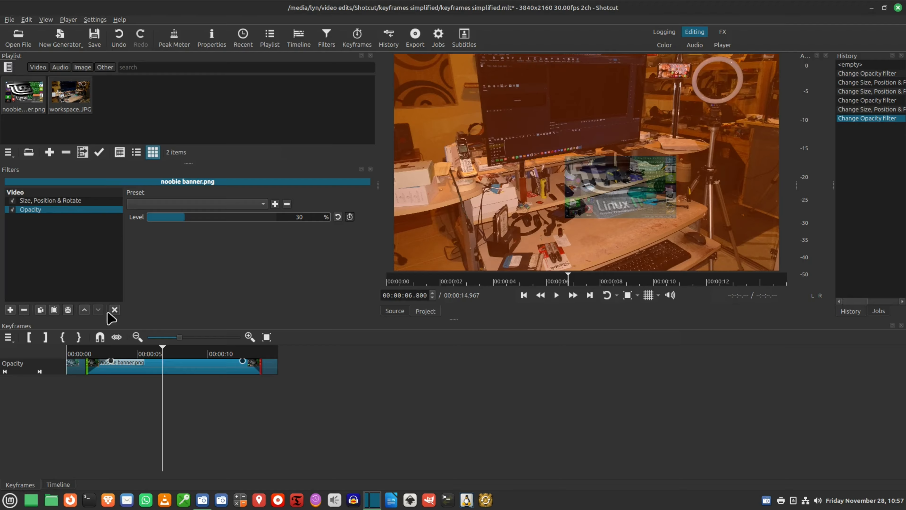
pyautogui.click(115, 310)
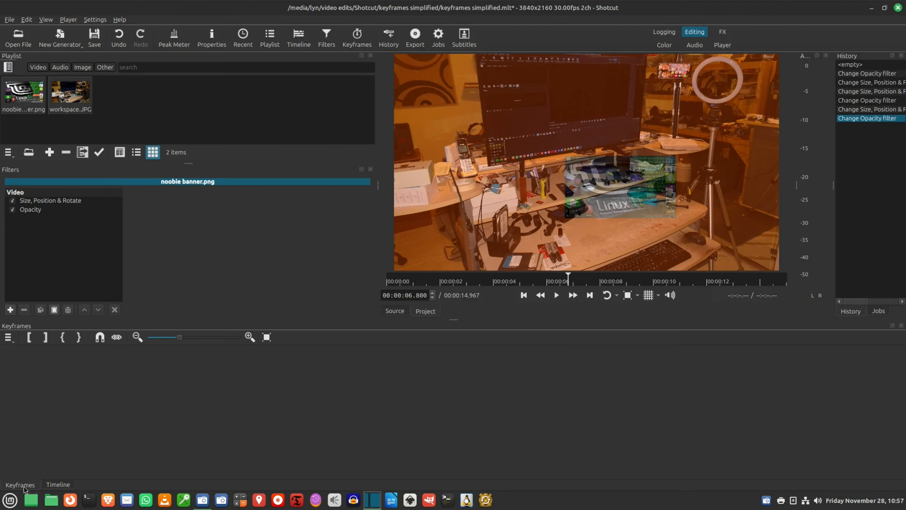
pyautogui.click(50, 488)
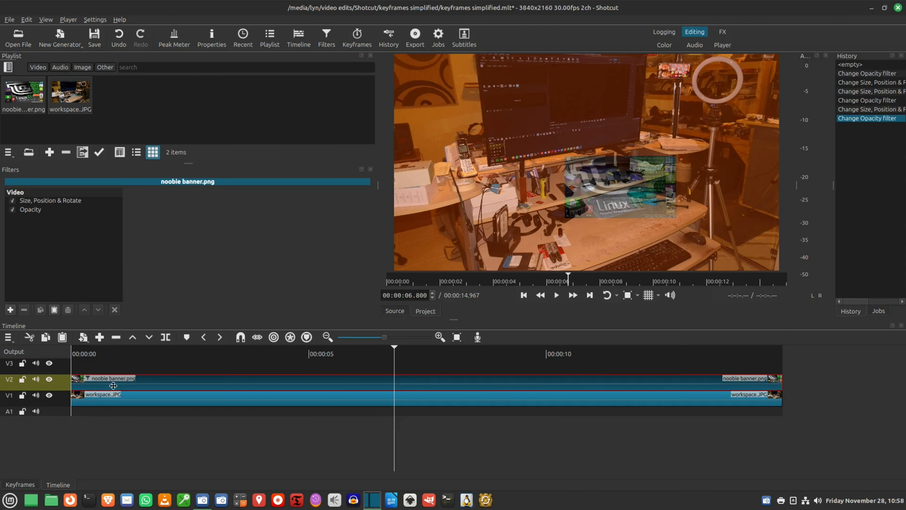